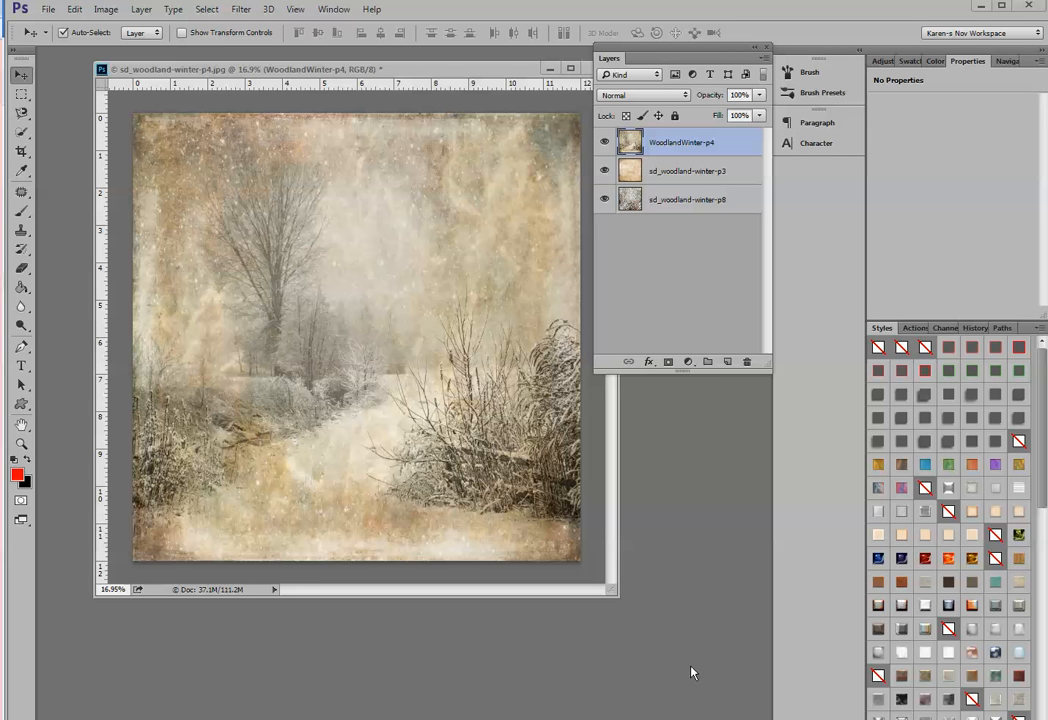
left_click(106, 9)
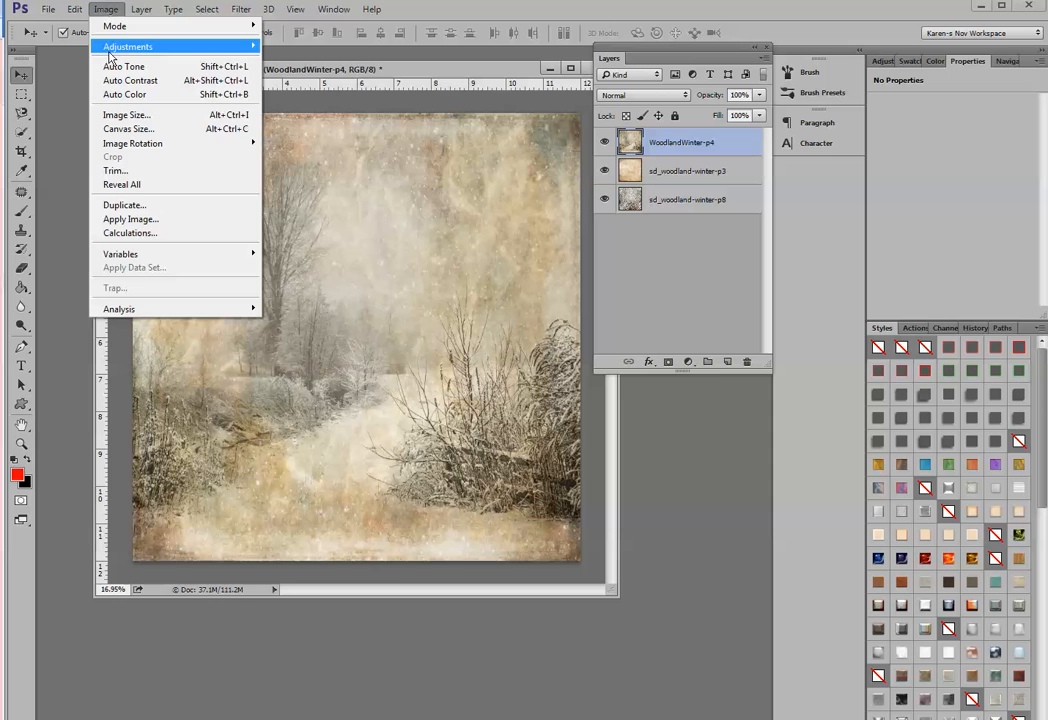
mouse_move(97, 46)
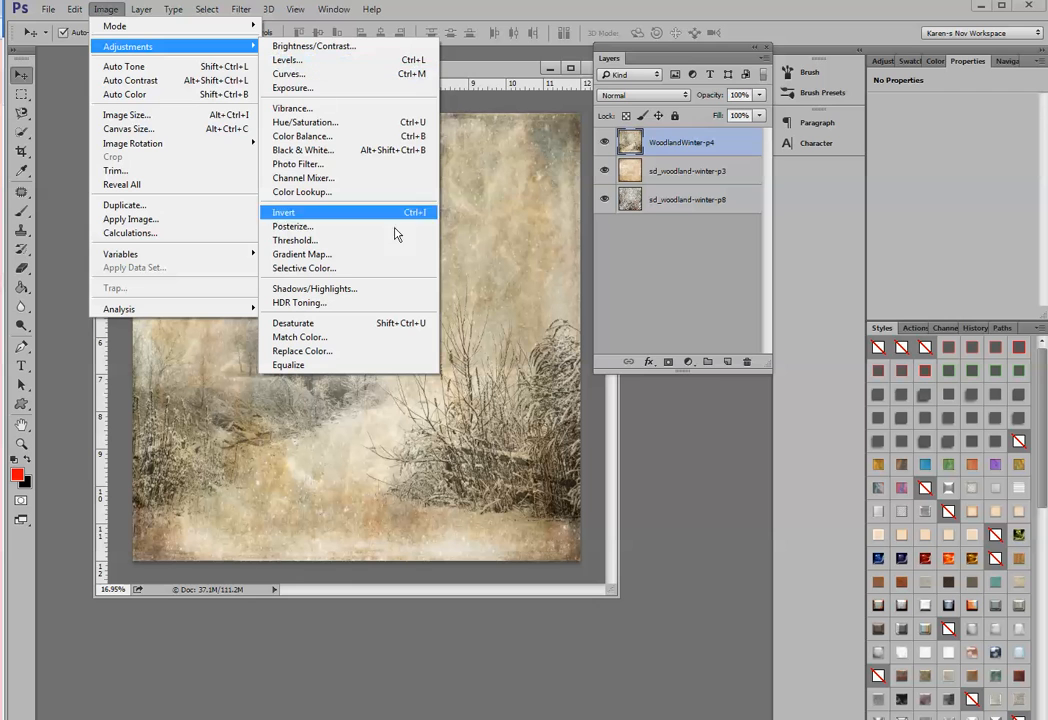
left_click(667, 502)
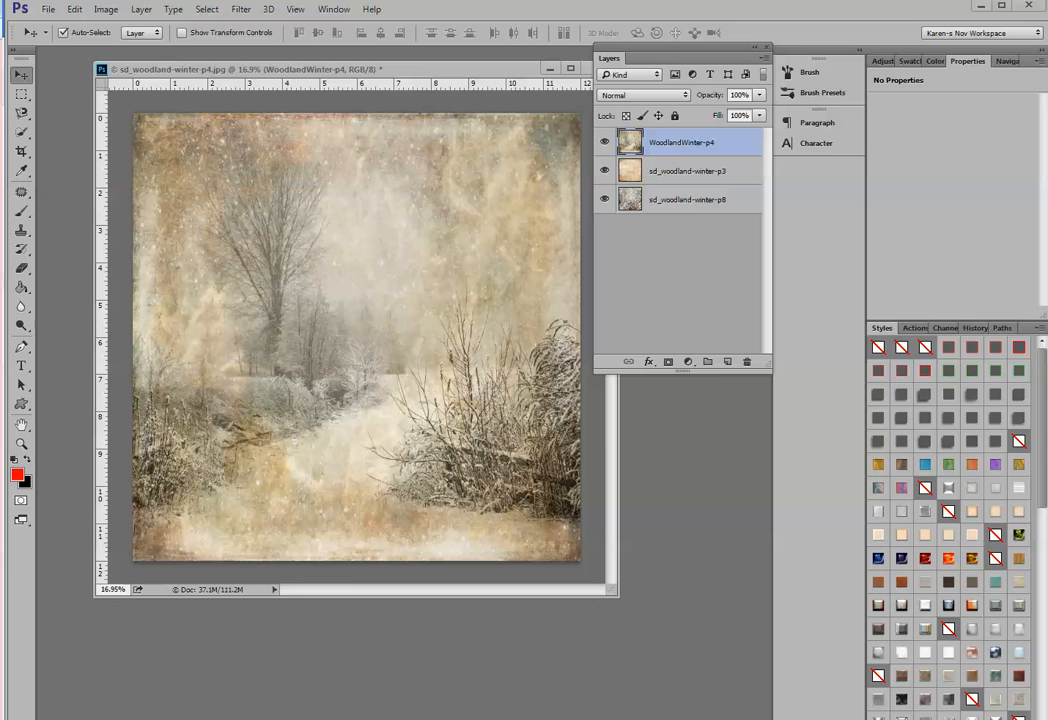
Add a red-coded Levels adjustment layer in Normal mode, clipped to WoodlandWinter-p4, and set its black input level to 119.
left_click(882, 62)
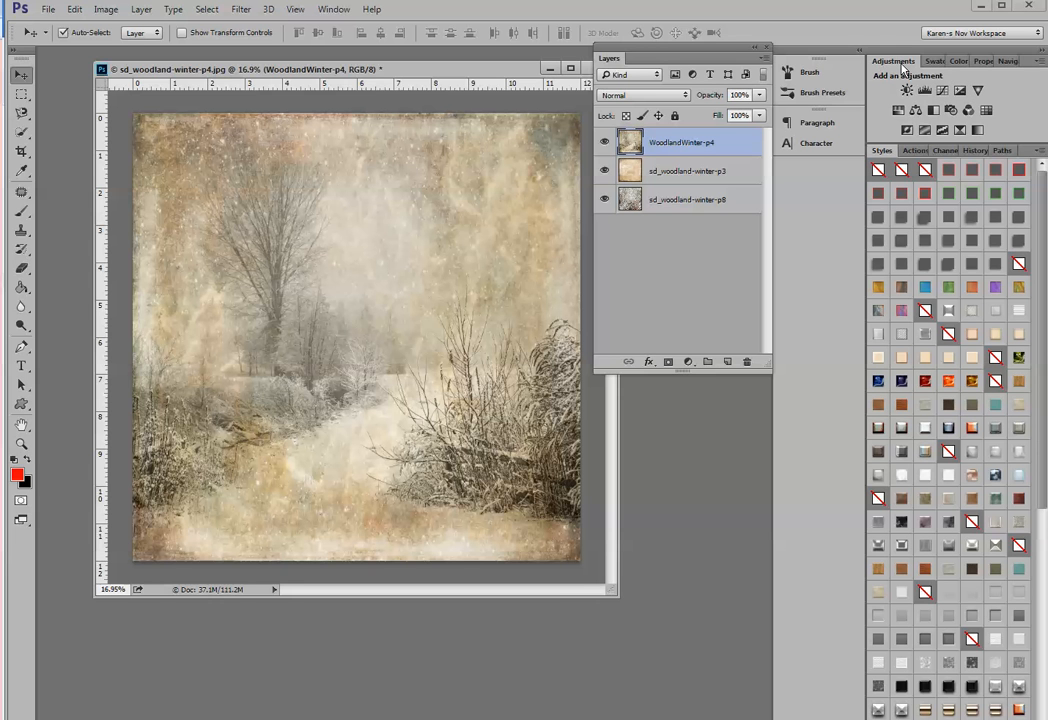
left_click(334, 9)
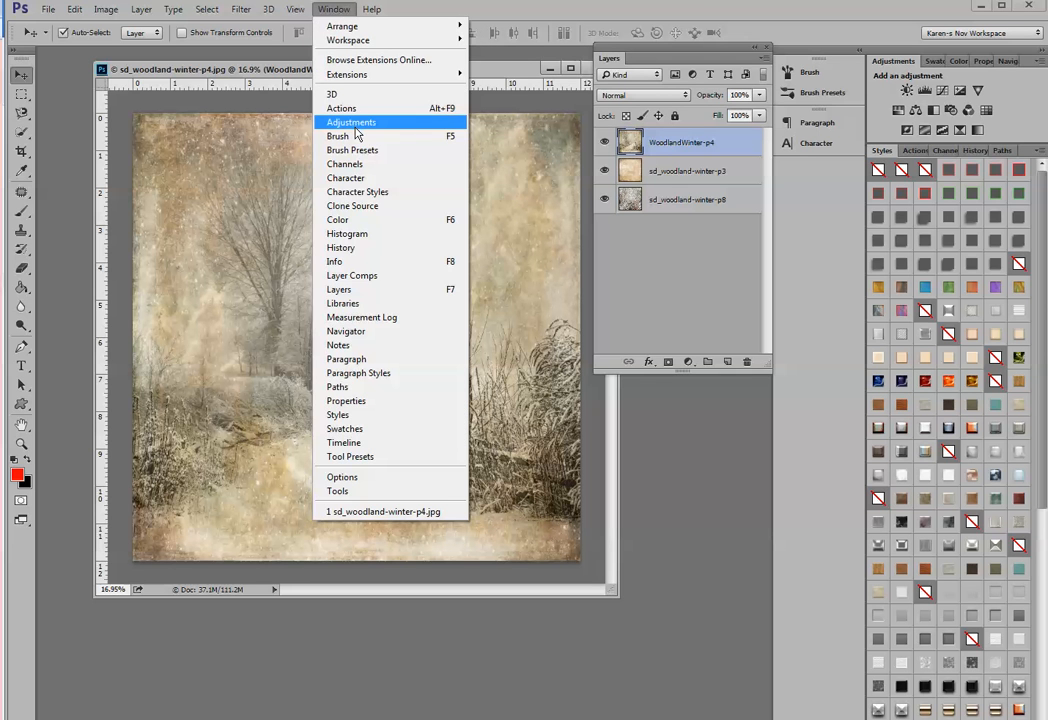
left_click(899, 64)
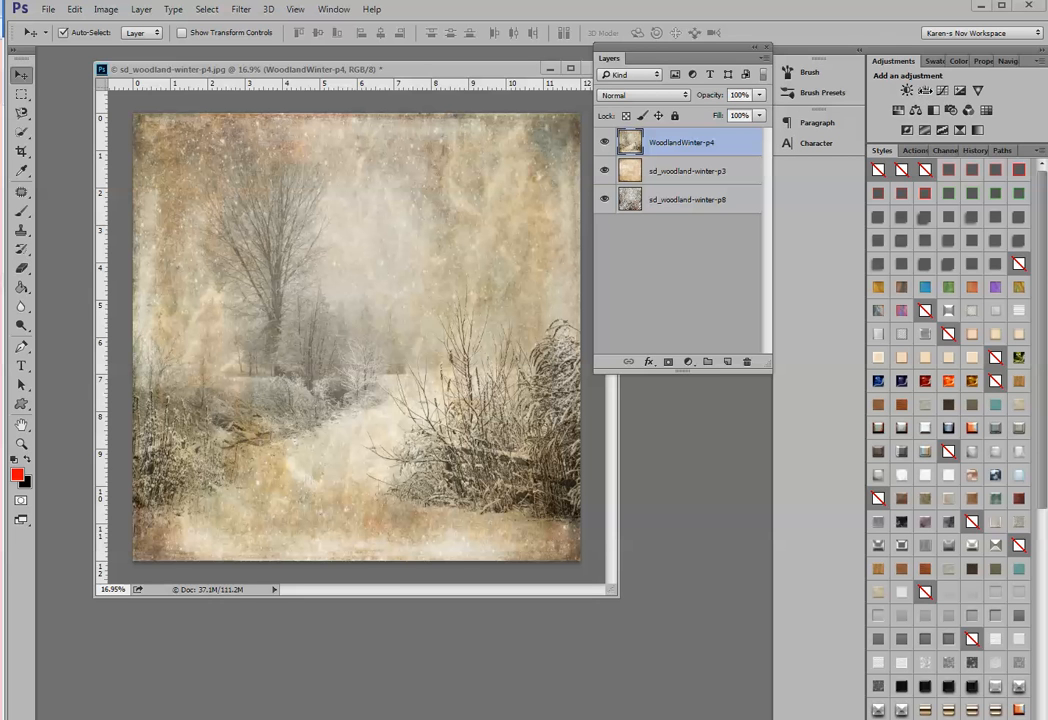
left_click(925, 91, "alt")
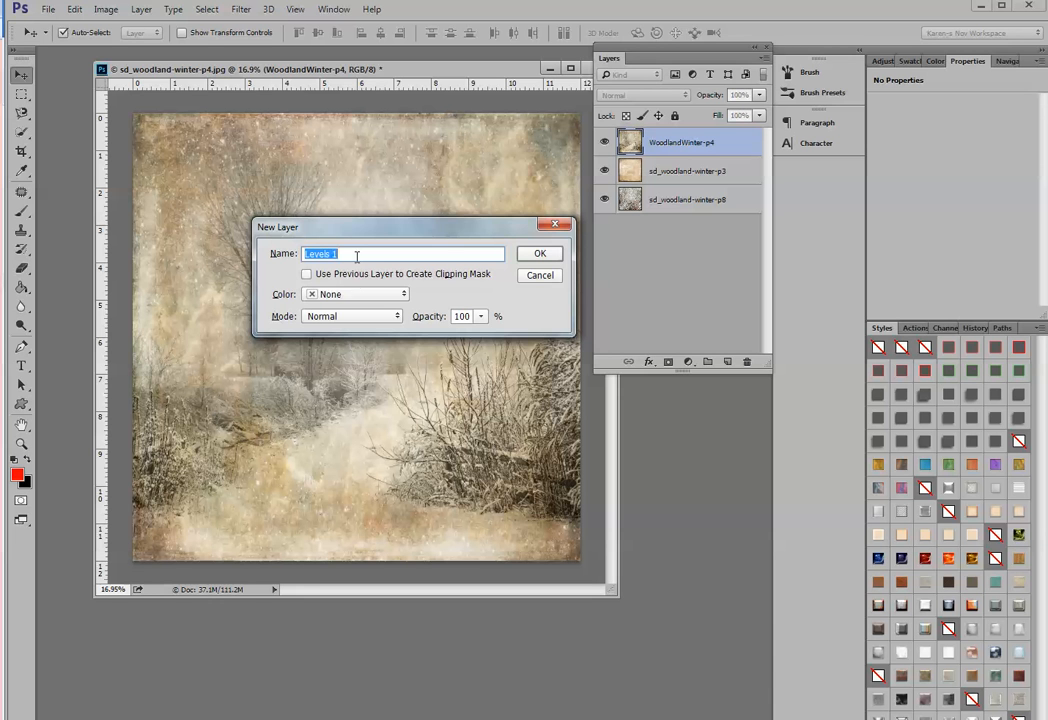
left_click(404, 296)
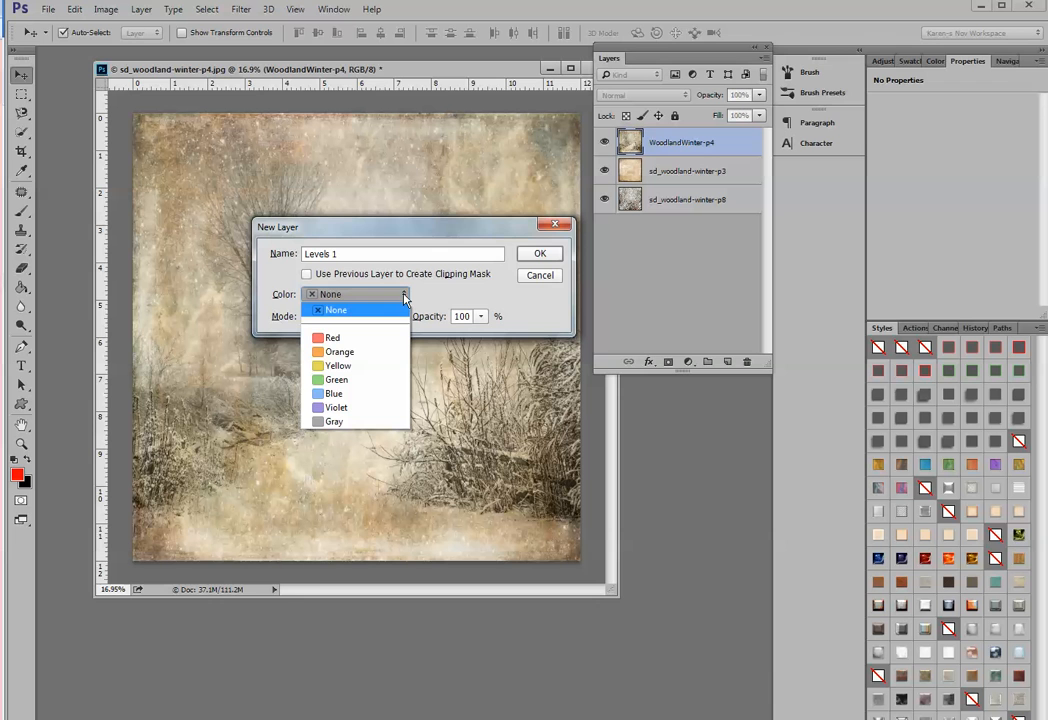
left_click(361, 342)
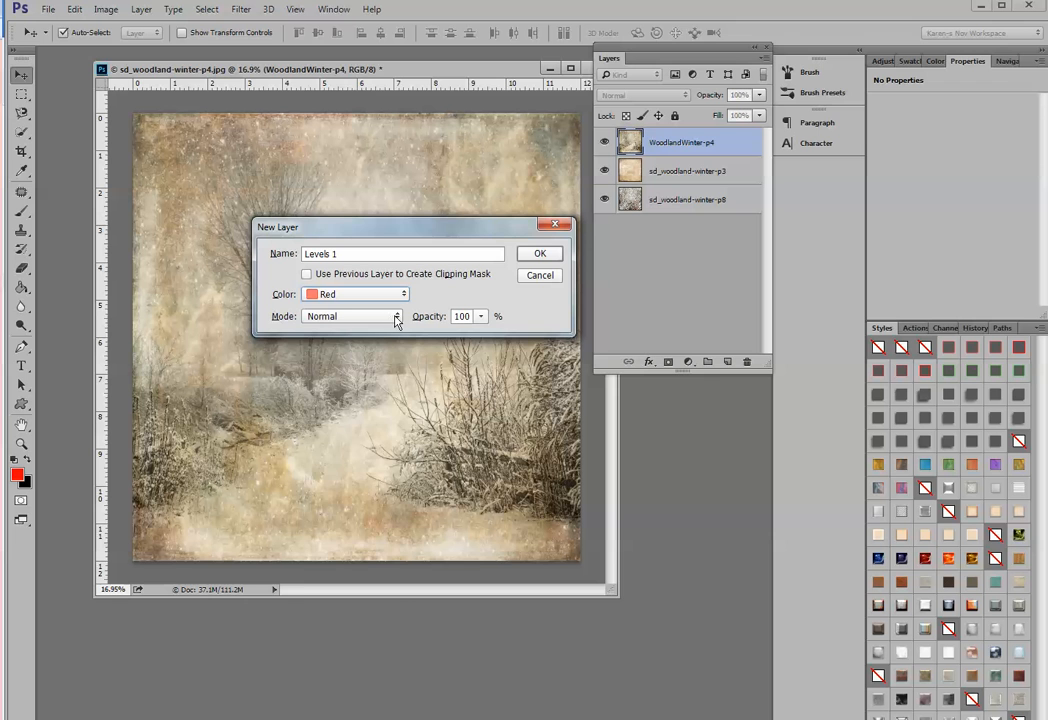
left_click(396, 318)
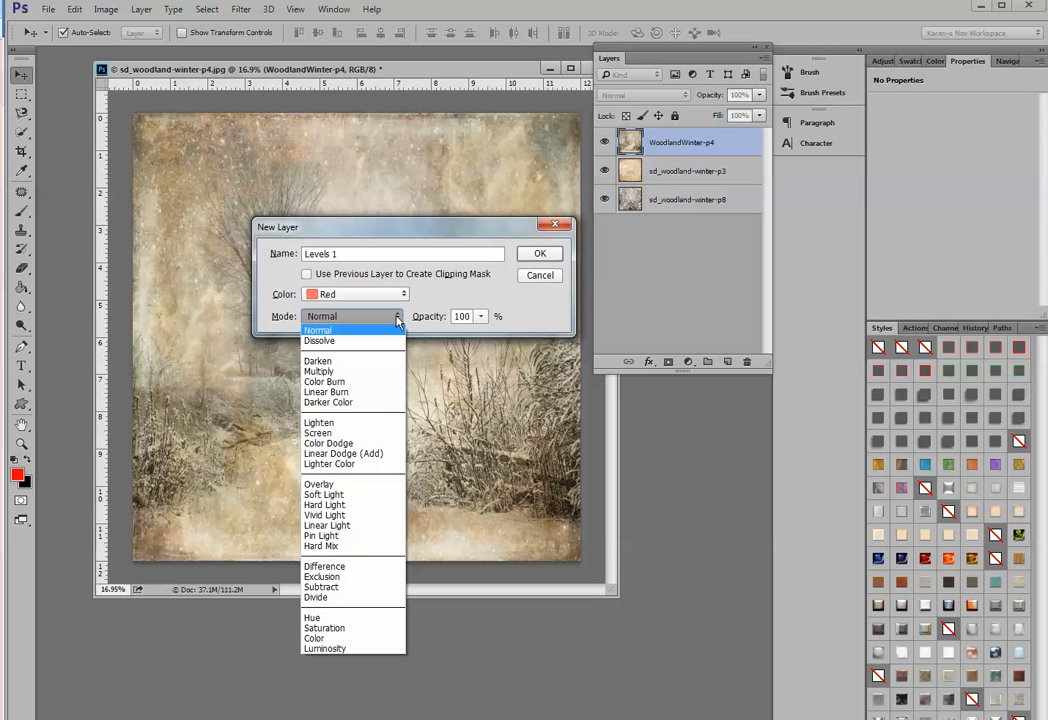
left_click(527, 313)
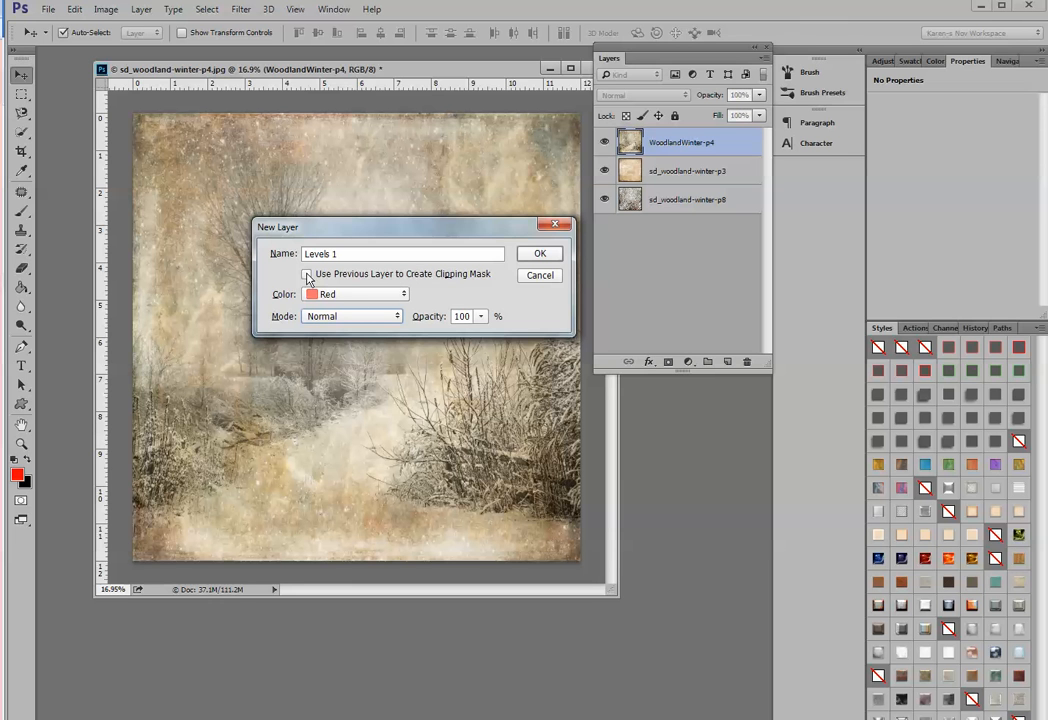
left_click(307, 274)
left_click(538, 255)
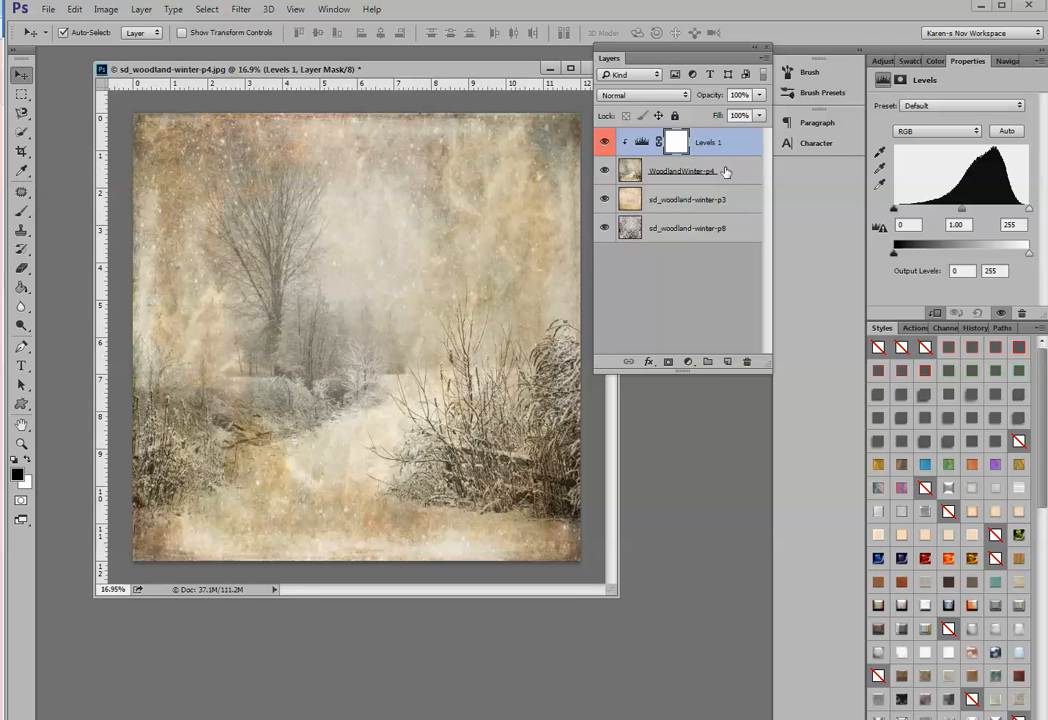
left_click_drag(894, 209, 957, 210)
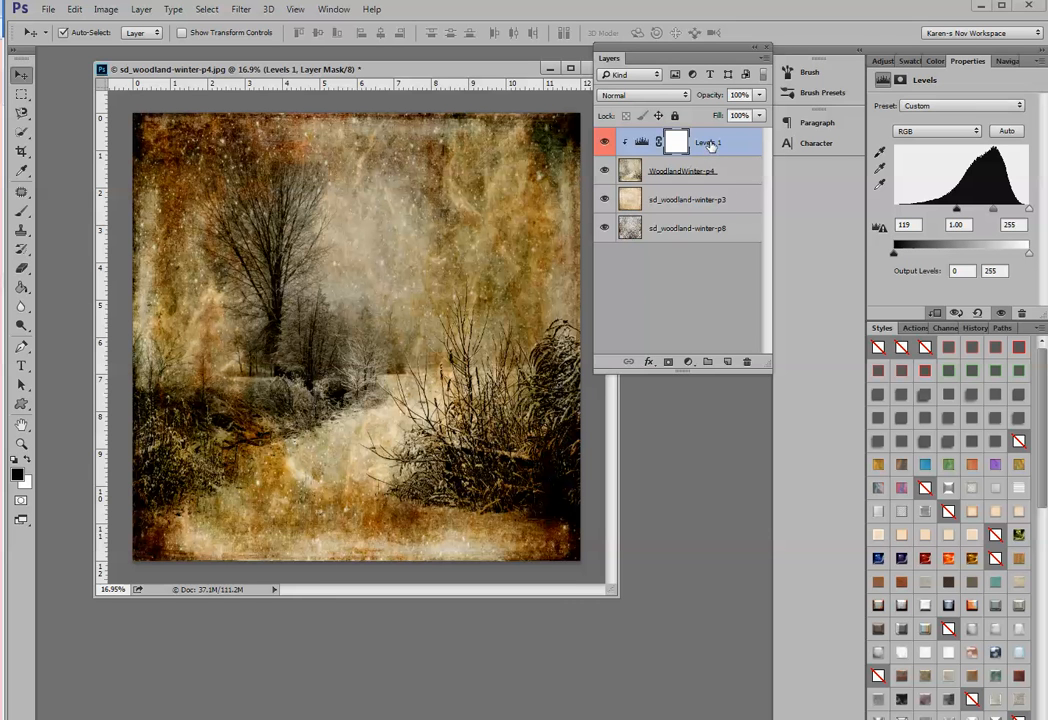
Hide WoodlandWinter-p4 and toggle sd_woodland-winter-p3 to check how the clipped Levels adjustment treats the lower layers.
left_click(604, 171)
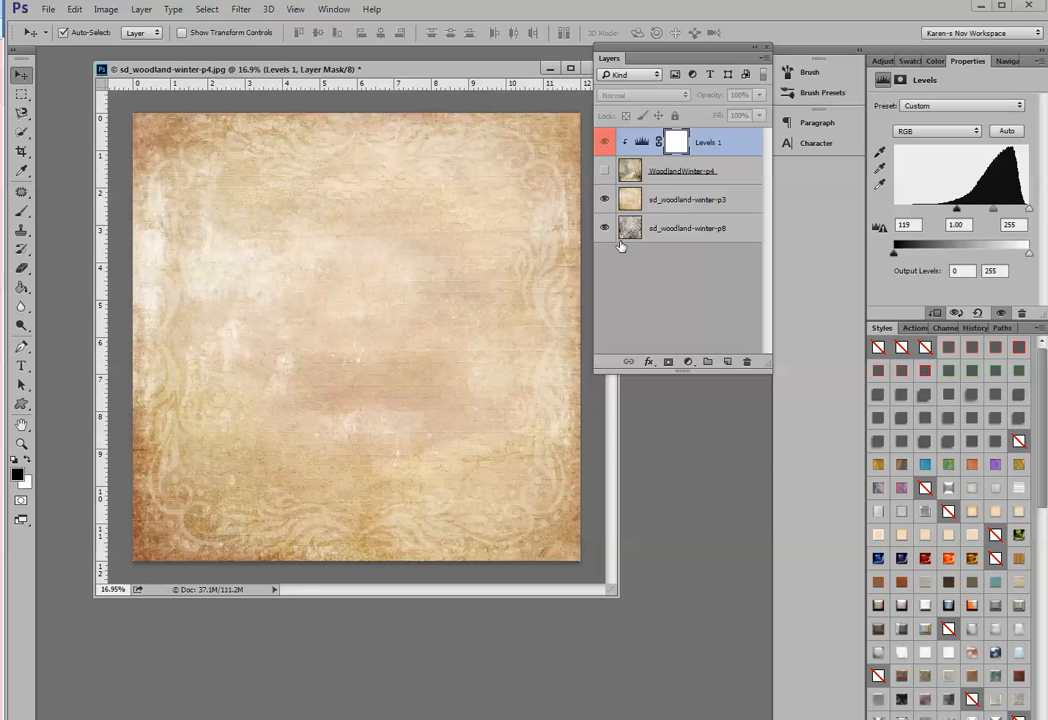
left_click(604, 200)
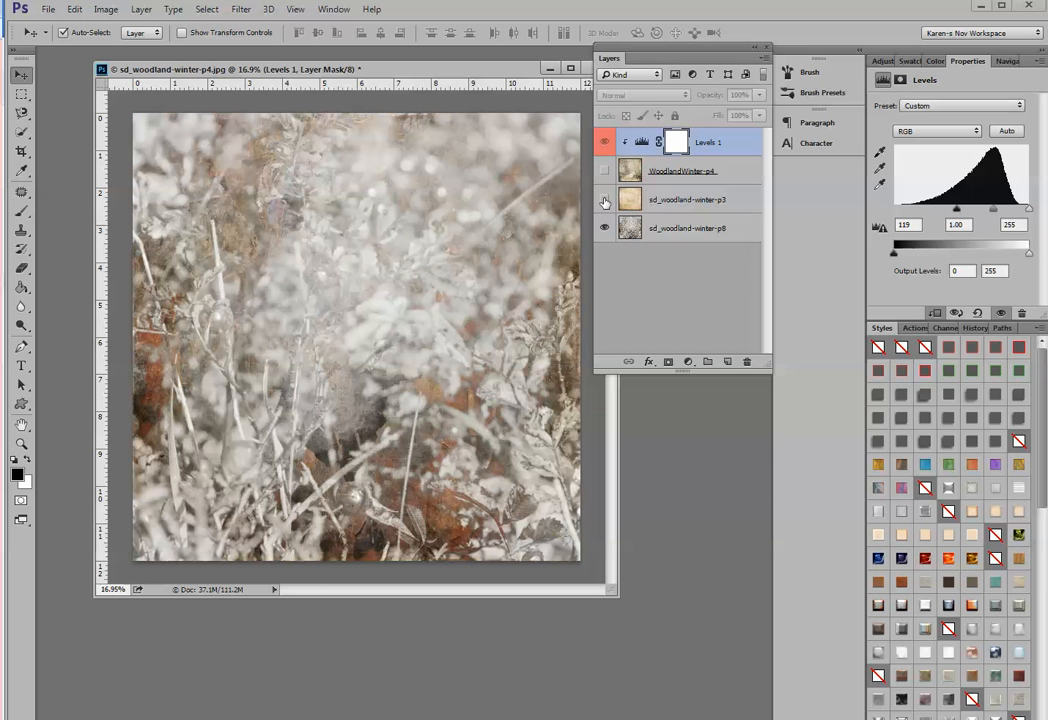
left_click(604, 200)
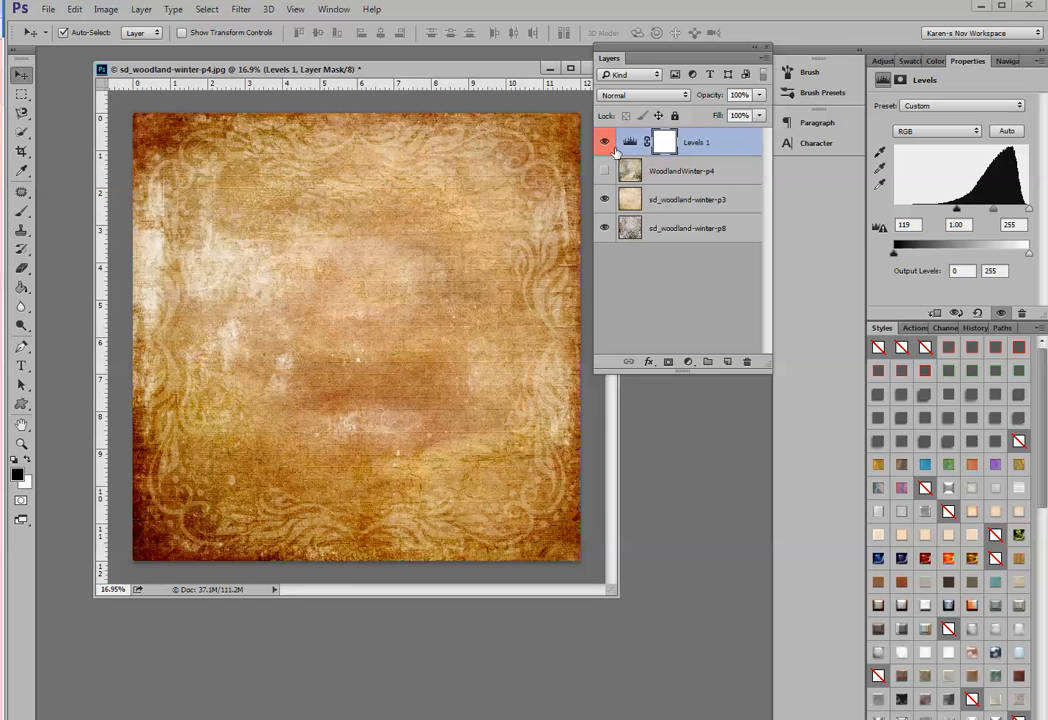
Compare the lower layers with the unclipped Levels 1 adjustment off and on, and show WoodlandWinter-p4 again.
left_click(604, 143)
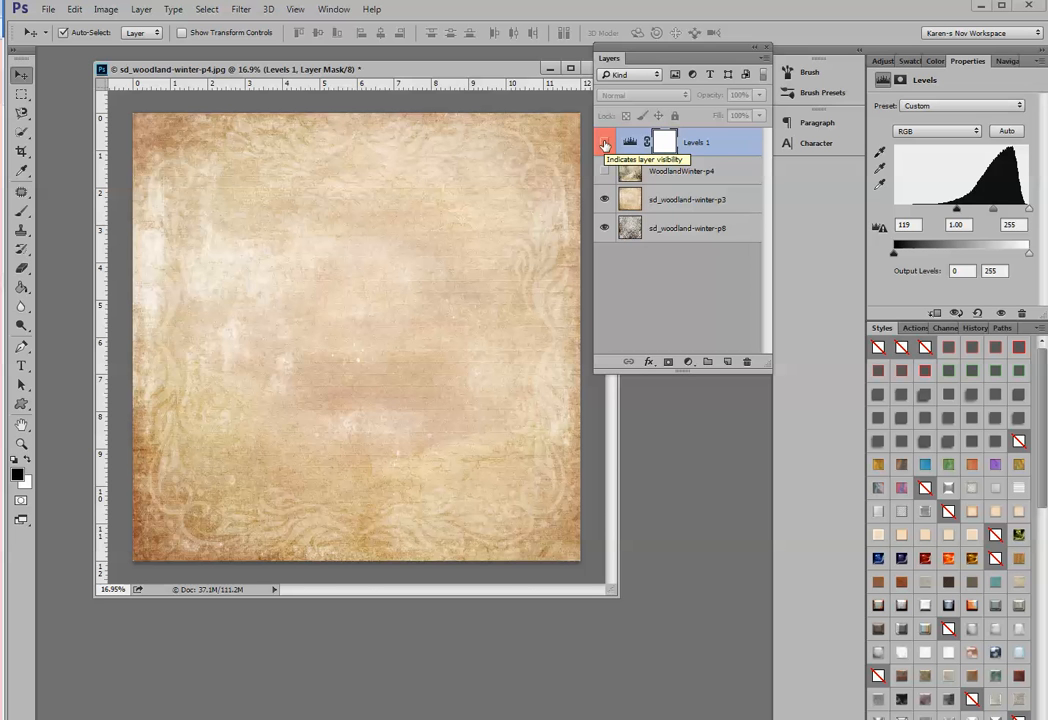
left_click(604, 143)
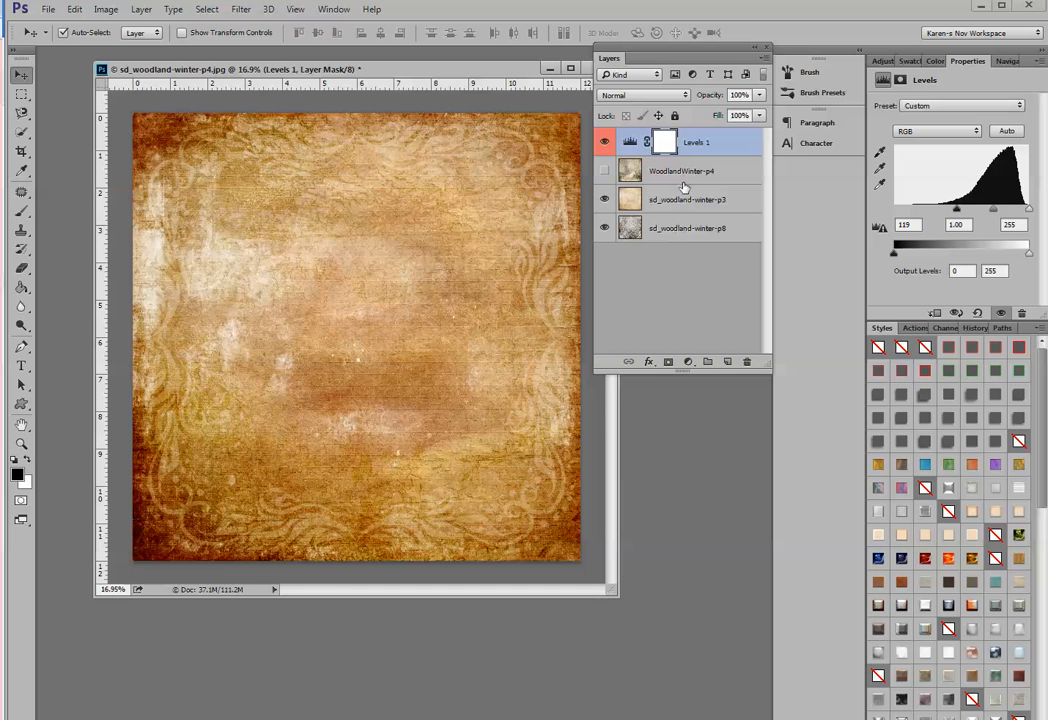
left_click(603, 200)
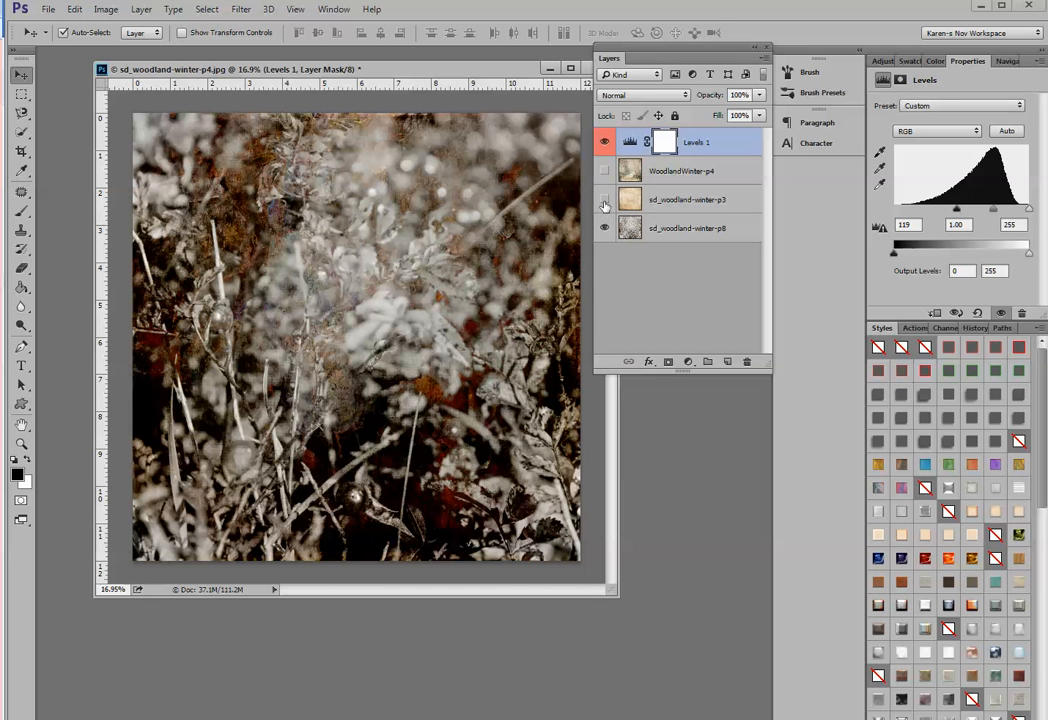
left_click(603, 200)
left_click(603, 171)
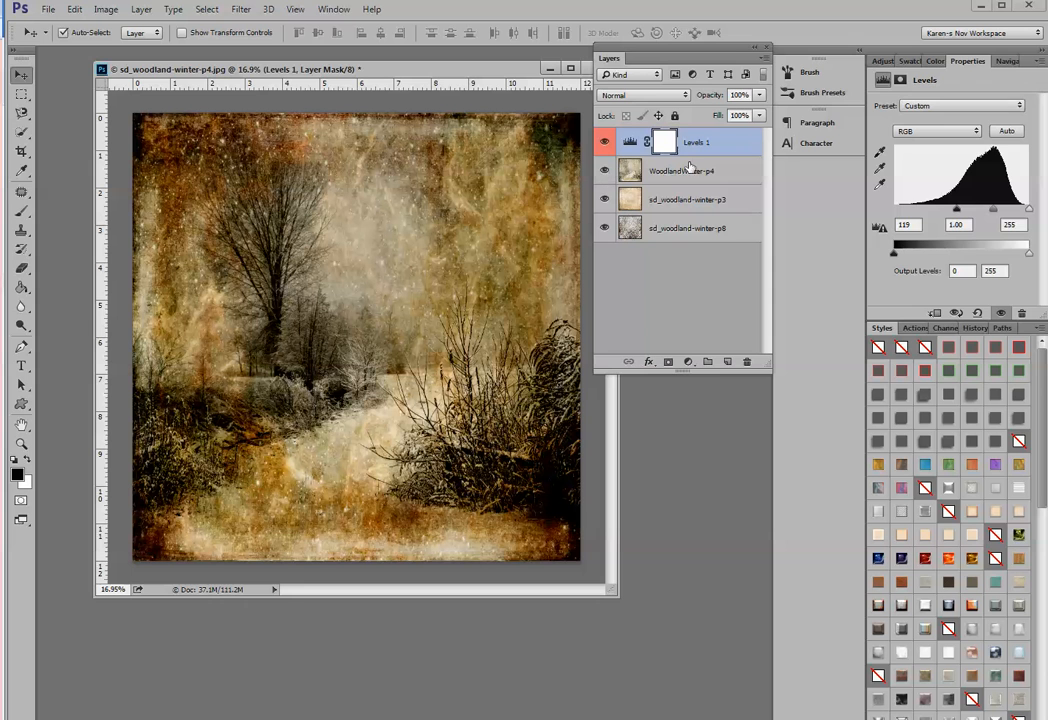
Clip the Levels 1 layer to WoodlandWinter-p4 and check the lower layers by briefly hiding WoodlandWinter-p4.
left_click(707, 170)
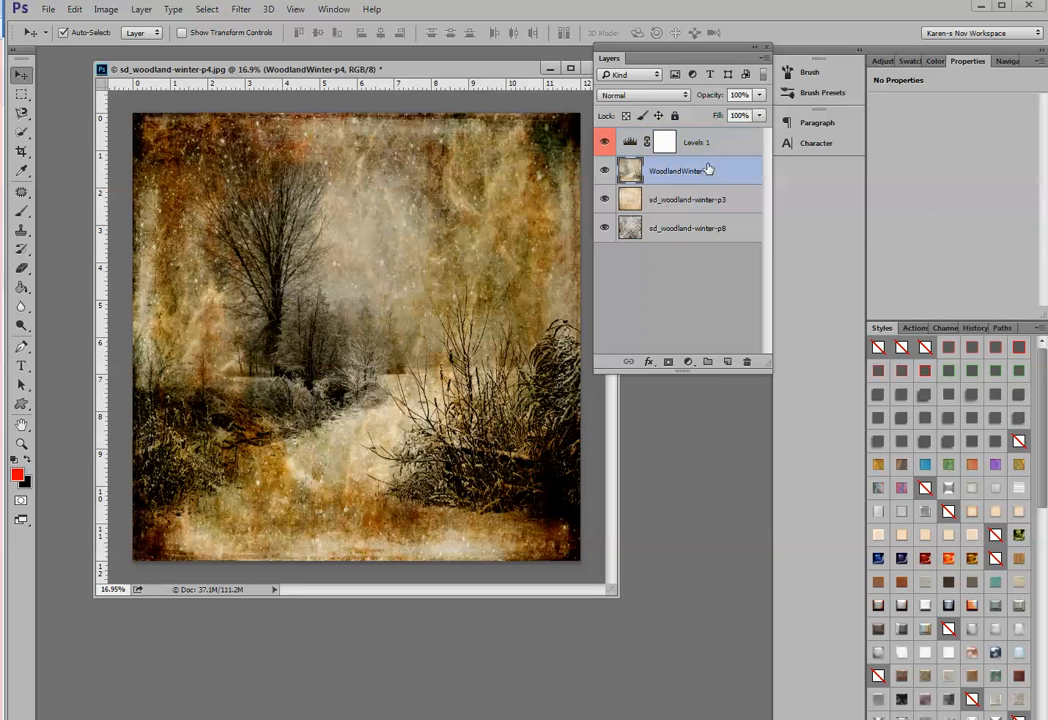
left_click(724, 145)
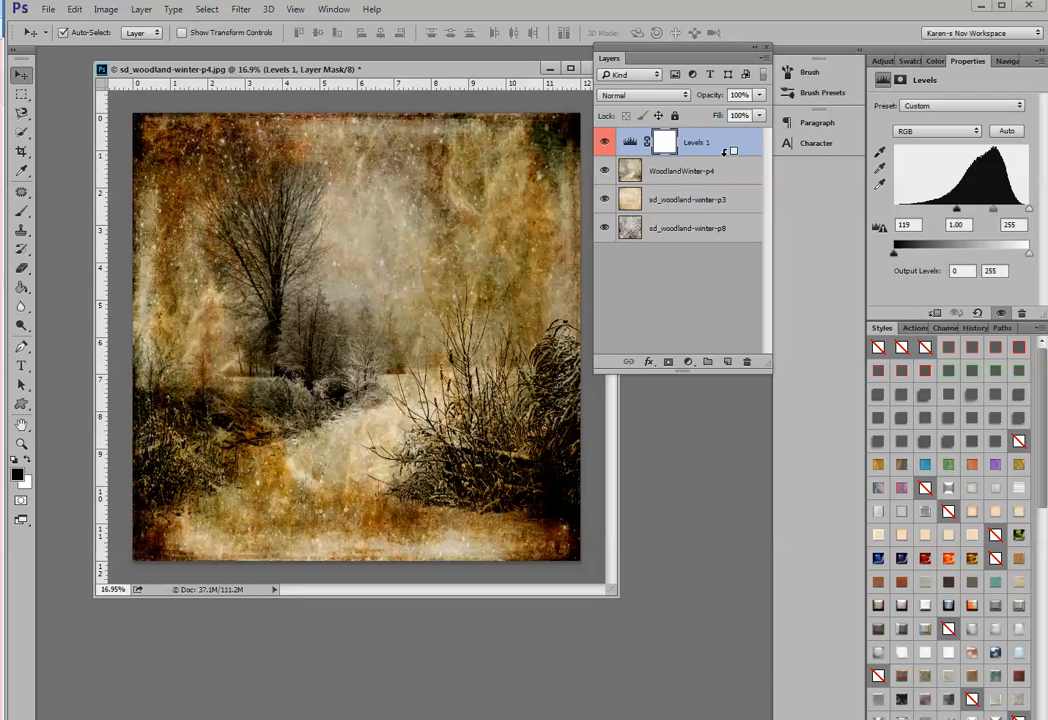
left_click(725, 152, "alt")
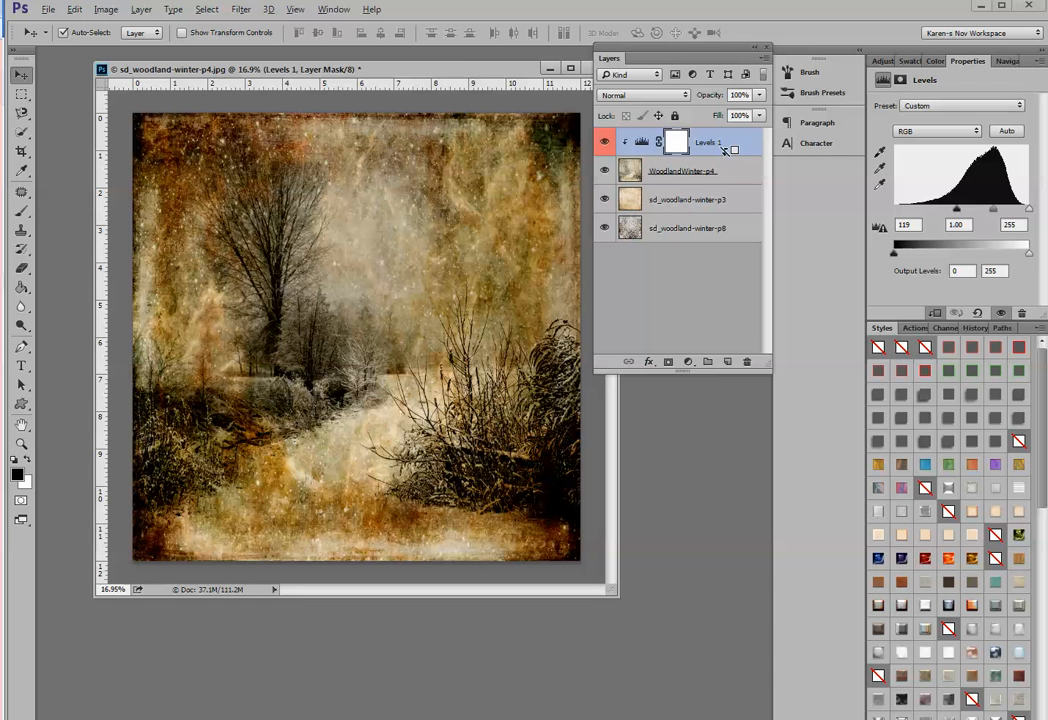
left_click(724, 150, "alt")
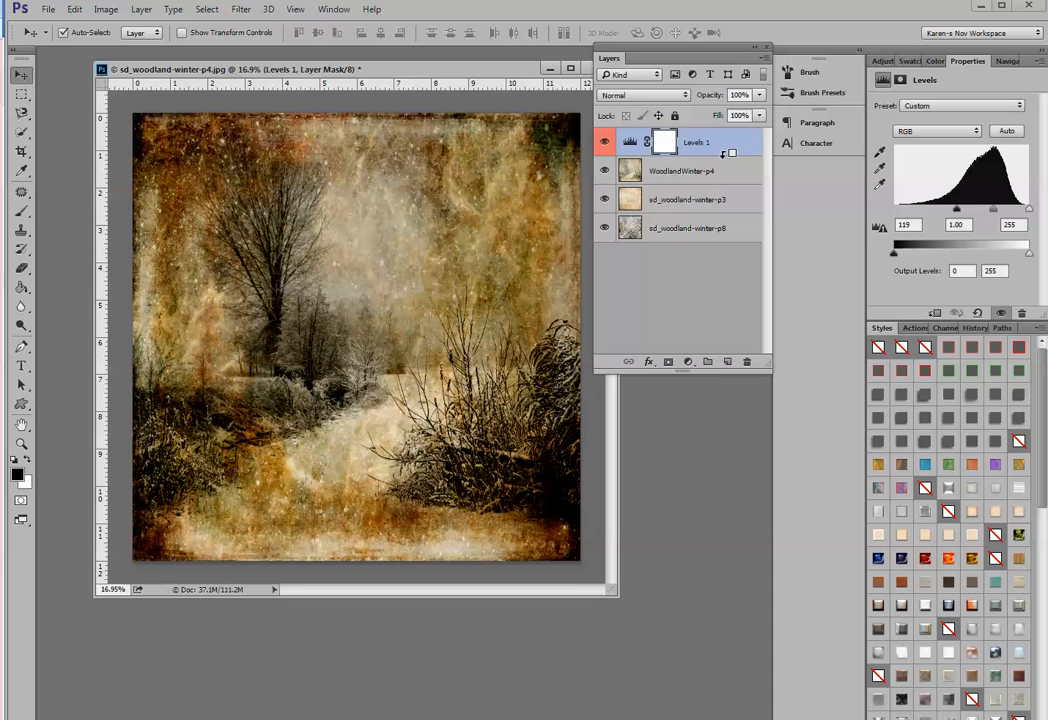
left_click(724, 152, "alt")
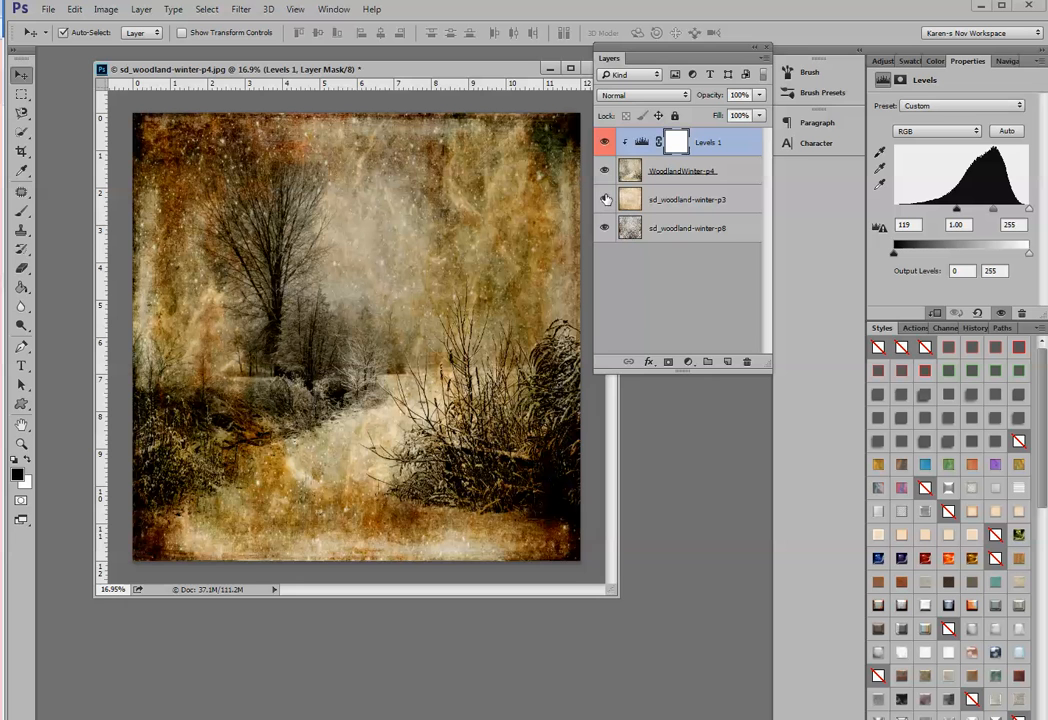
left_click(605, 171)
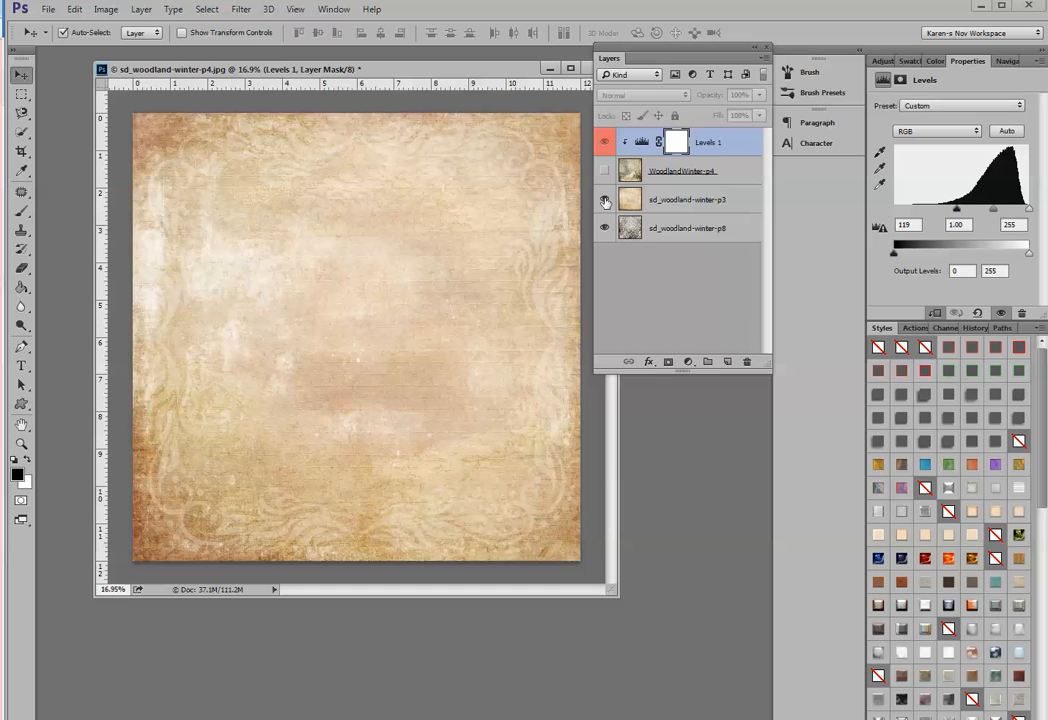
left_click(605, 171)
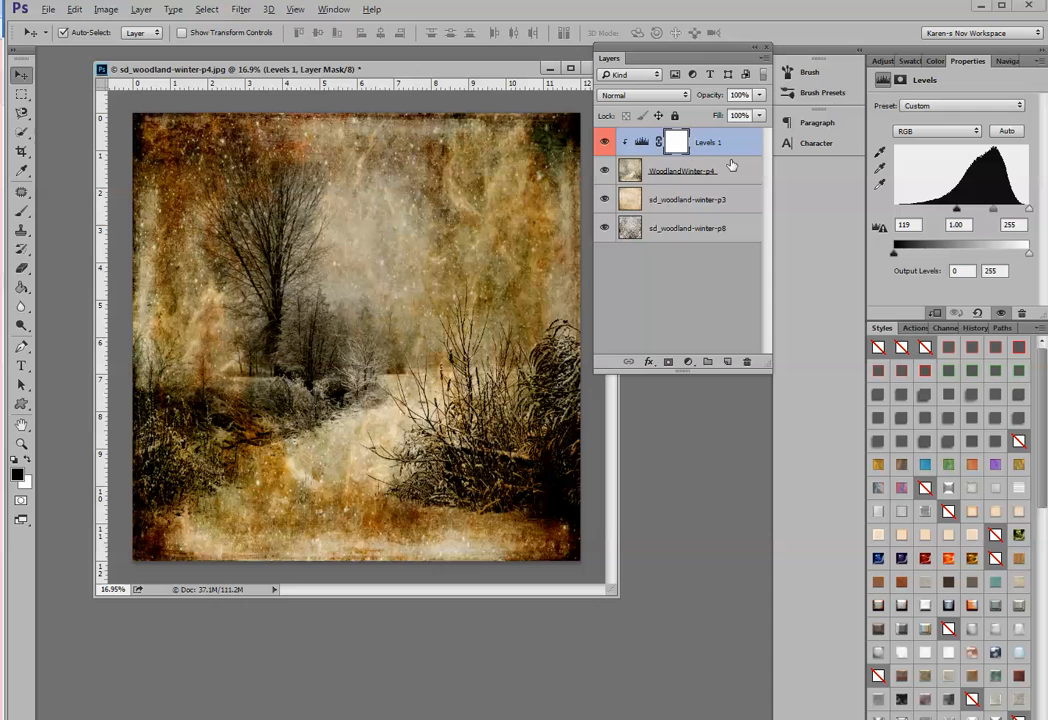
Release and reapply the clipping mask between Levels 1 and WoodlandWinter-p4 several times, ending with it clipped.
left_click(733, 150, "alt")
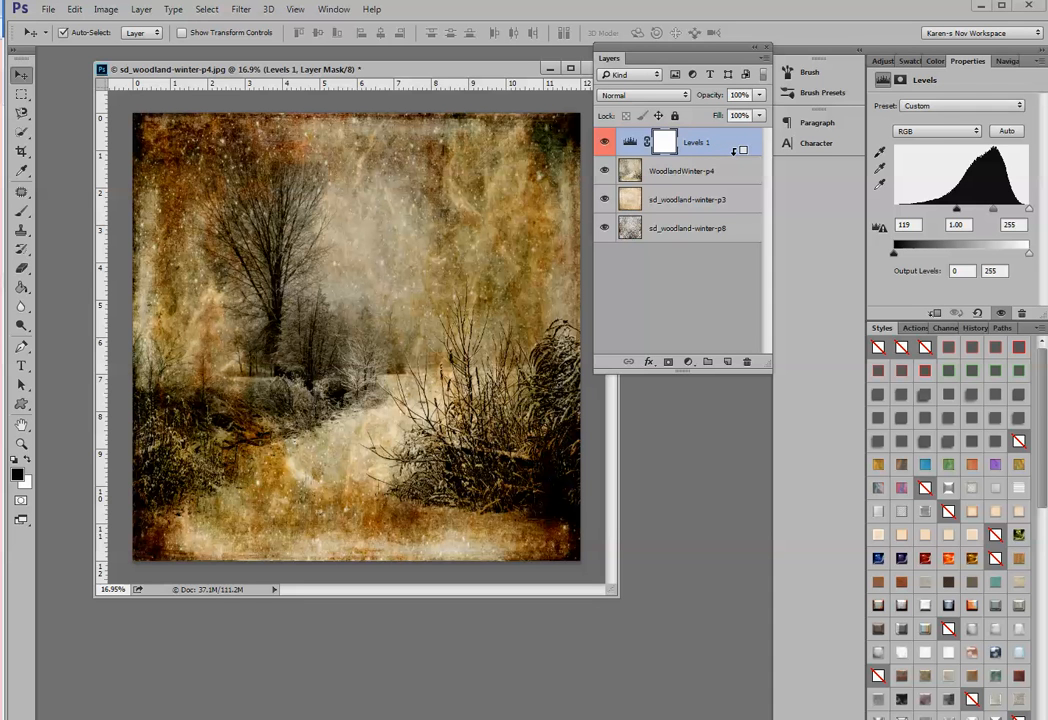
left_click(733, 150, "alt")
left_click(733, 150, "alt")
left_click(733, 150, "alt")
left_click(733, 150, "alt")
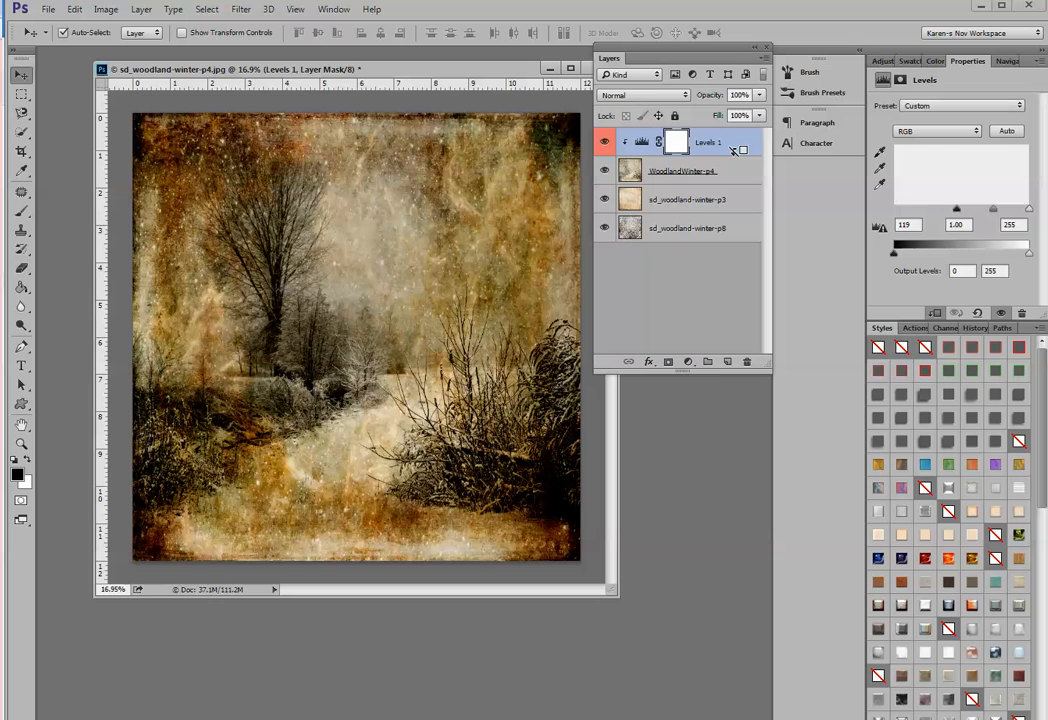